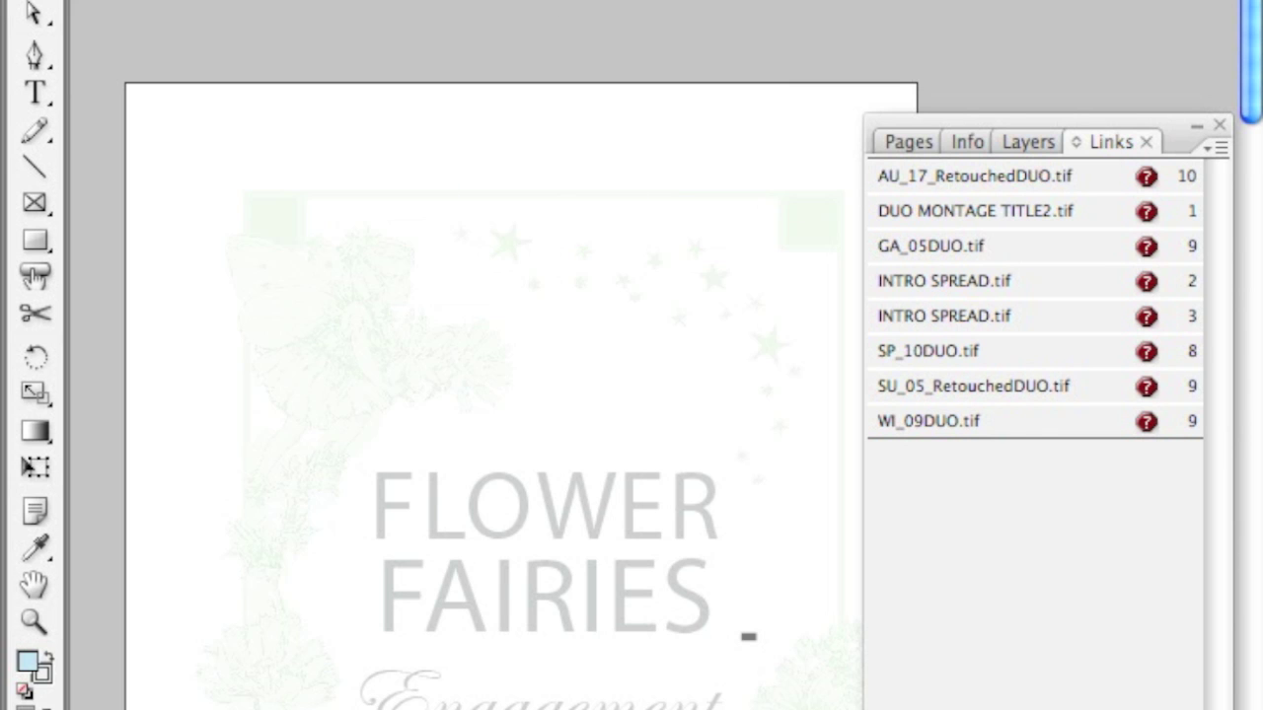
Scroll through the InDesign calendar document's text and calendar pages
mouse_move(1251, 61)
left_mouse_down()
mouse_move(1220, 422)
mouse_move(1221, 652)
left_mouse_up()
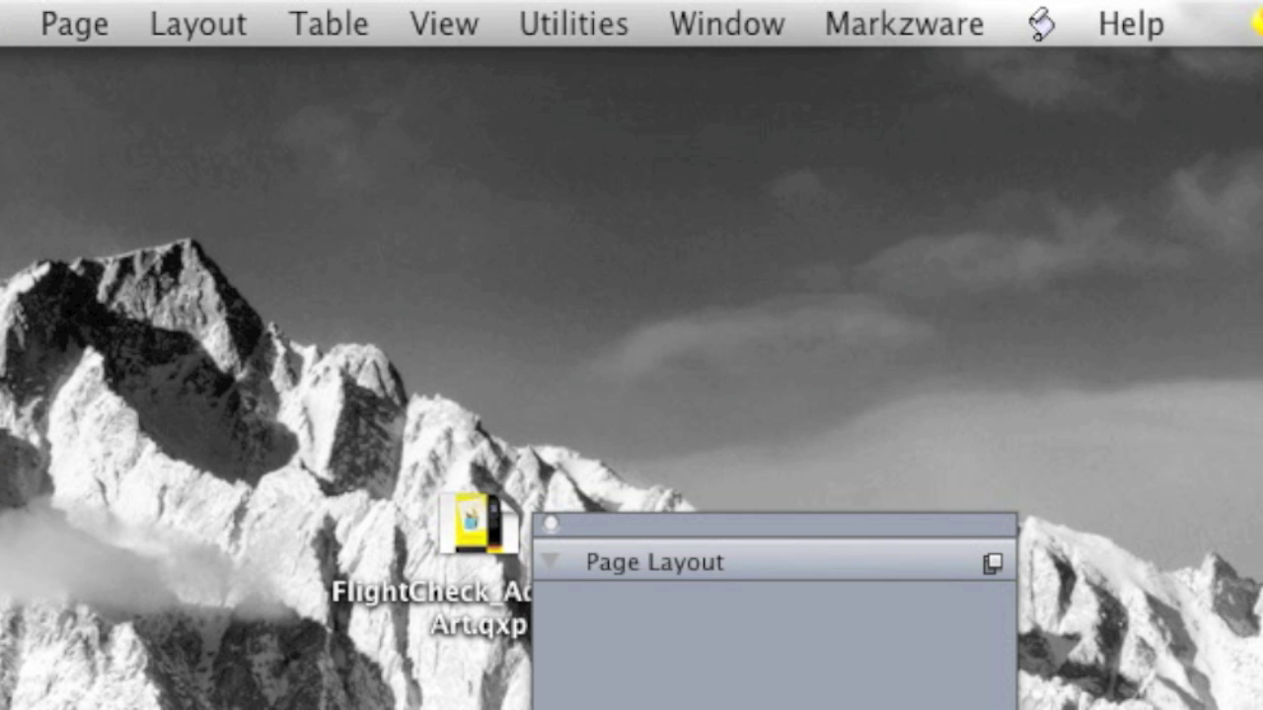
Pick FF-Eng07-p1-10.indd using Markzware's ID2Q Convert InDesign Document command
left_click(684, 24)
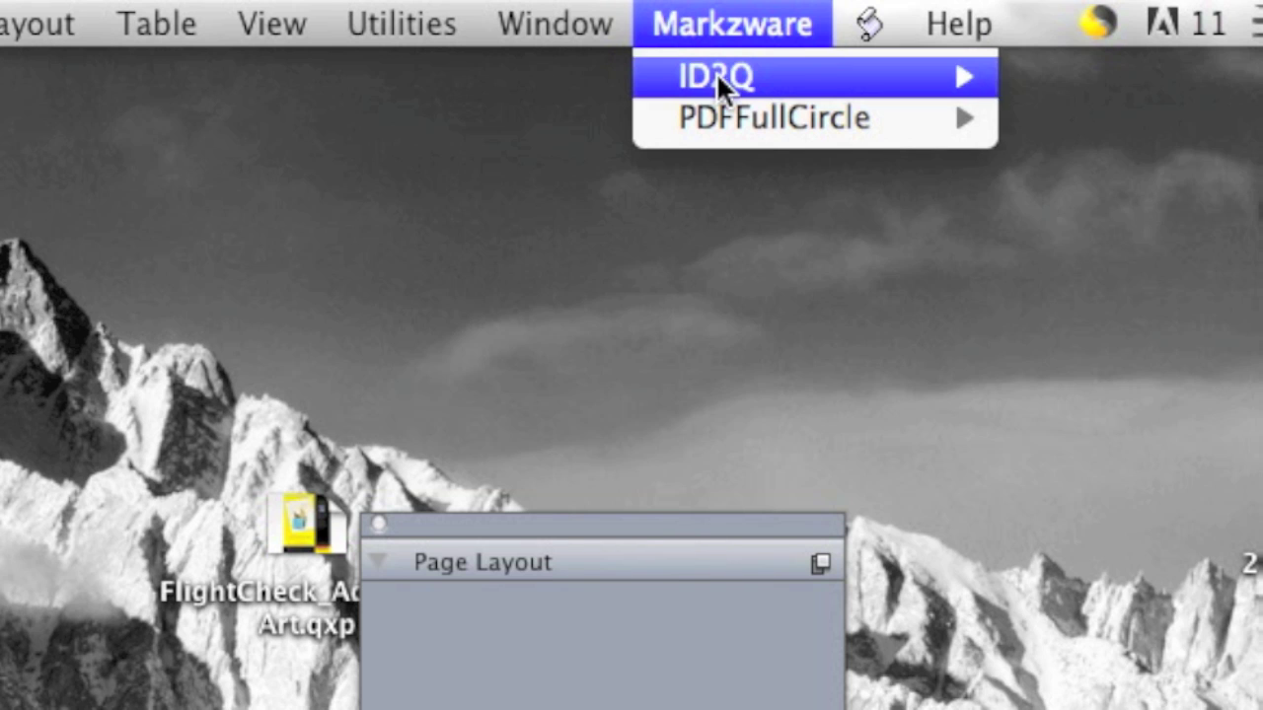
mouse_move(493, 70)
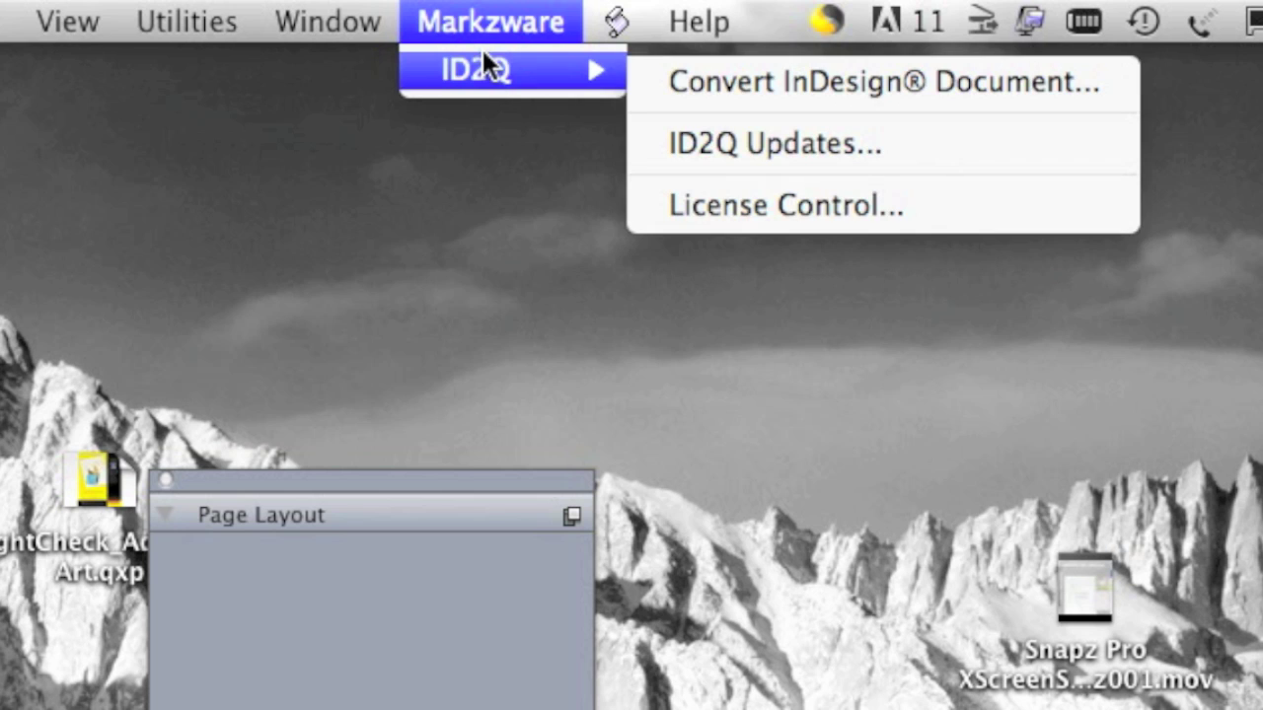
left_click(775, 89)
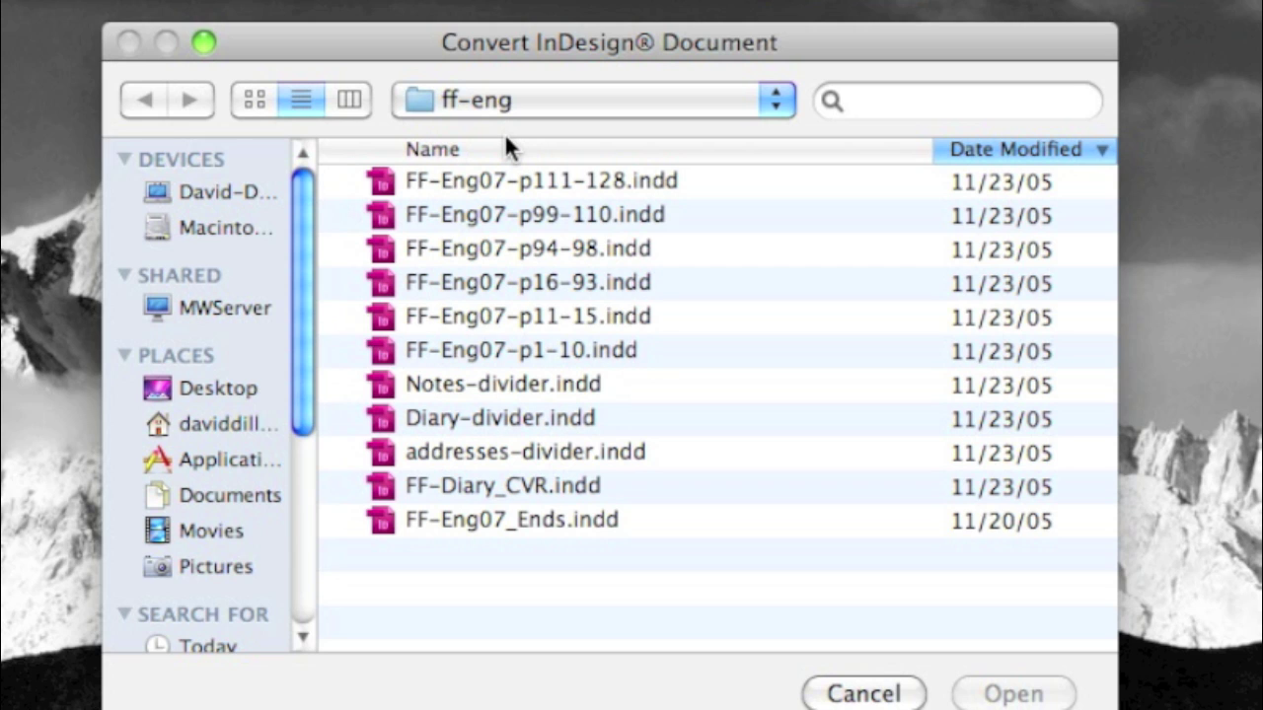
left_click(506, 347)
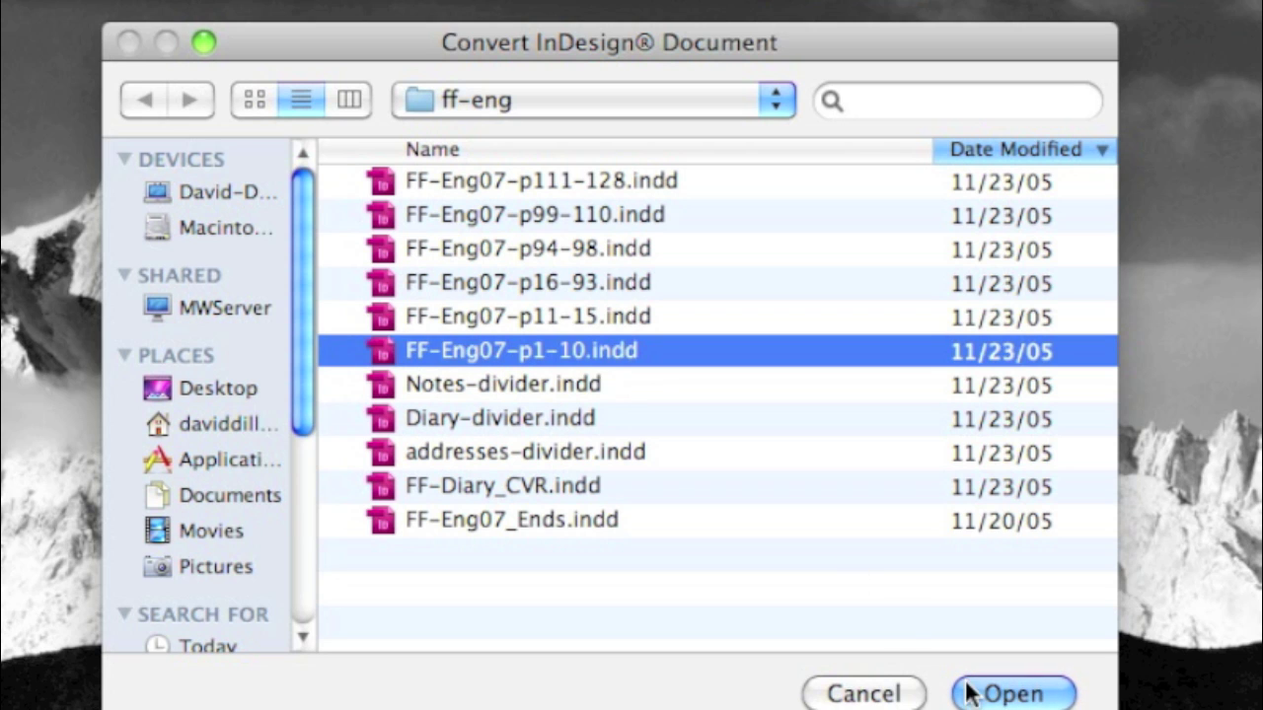
Open FF-Eng07-p1-10.indd and accept the default conversion options
left_click(1016, 695)
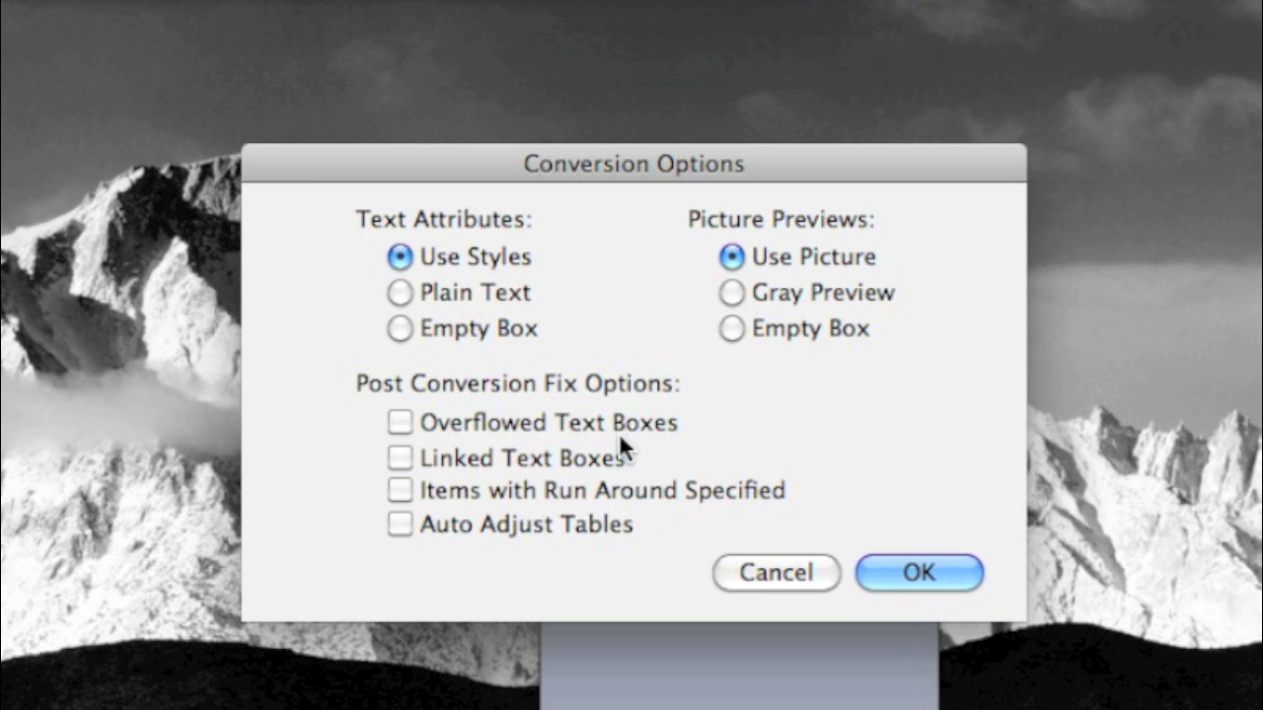
left_click(921, 570)
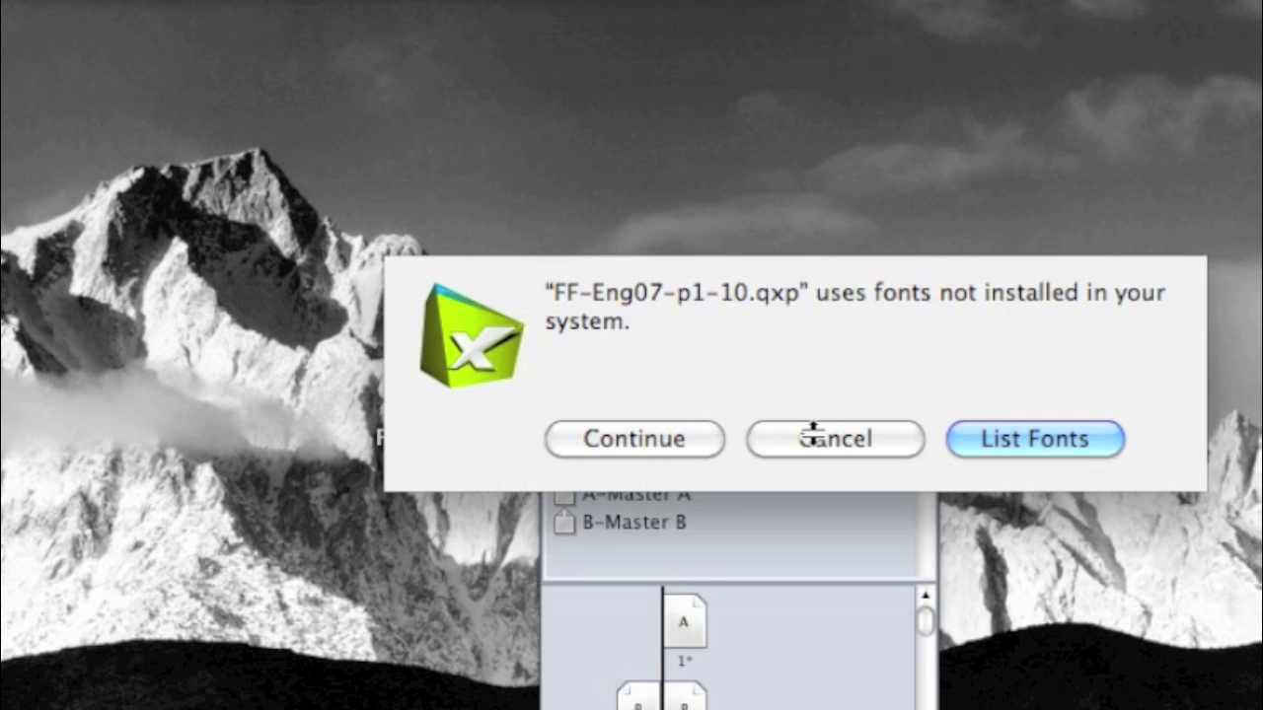
Continue past the missing-fonts alert, then enlarge the January box to show its dates
left_click(601, 437)
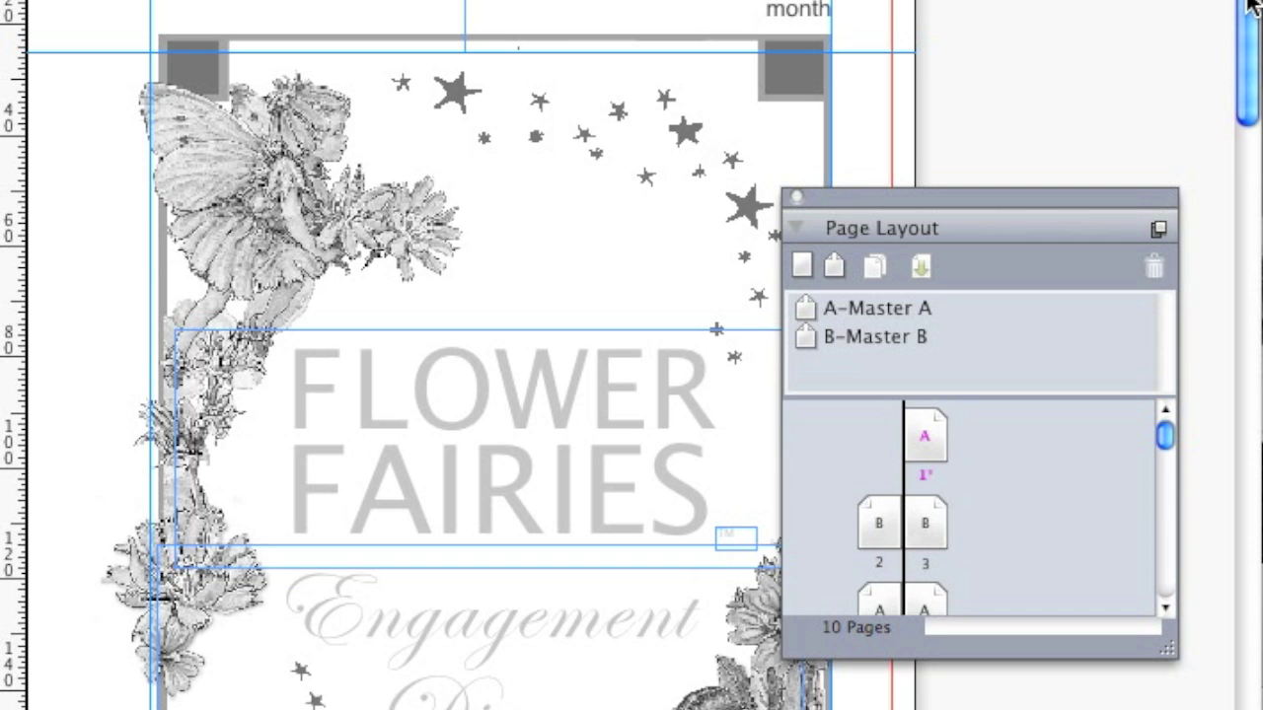
left_click_drag(1251, 5, 1253, 612)
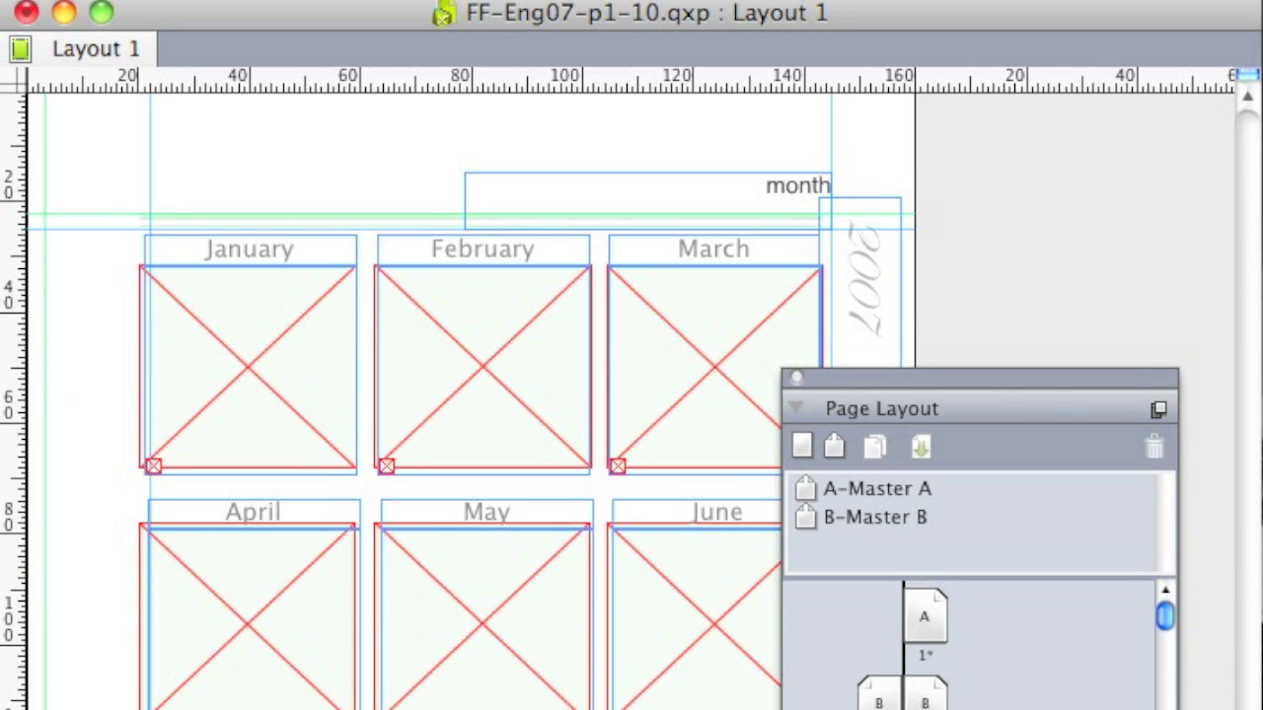
scroll(458, 395, "down", 3)
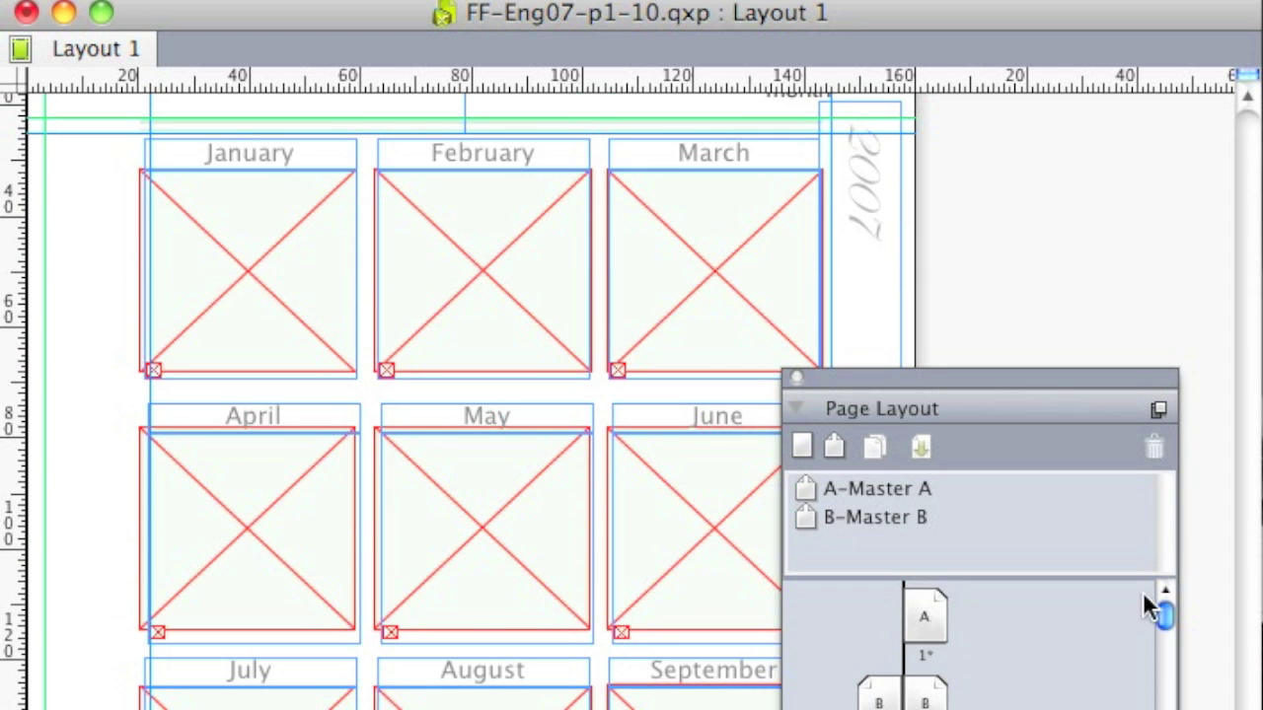
left_click(296, 288)
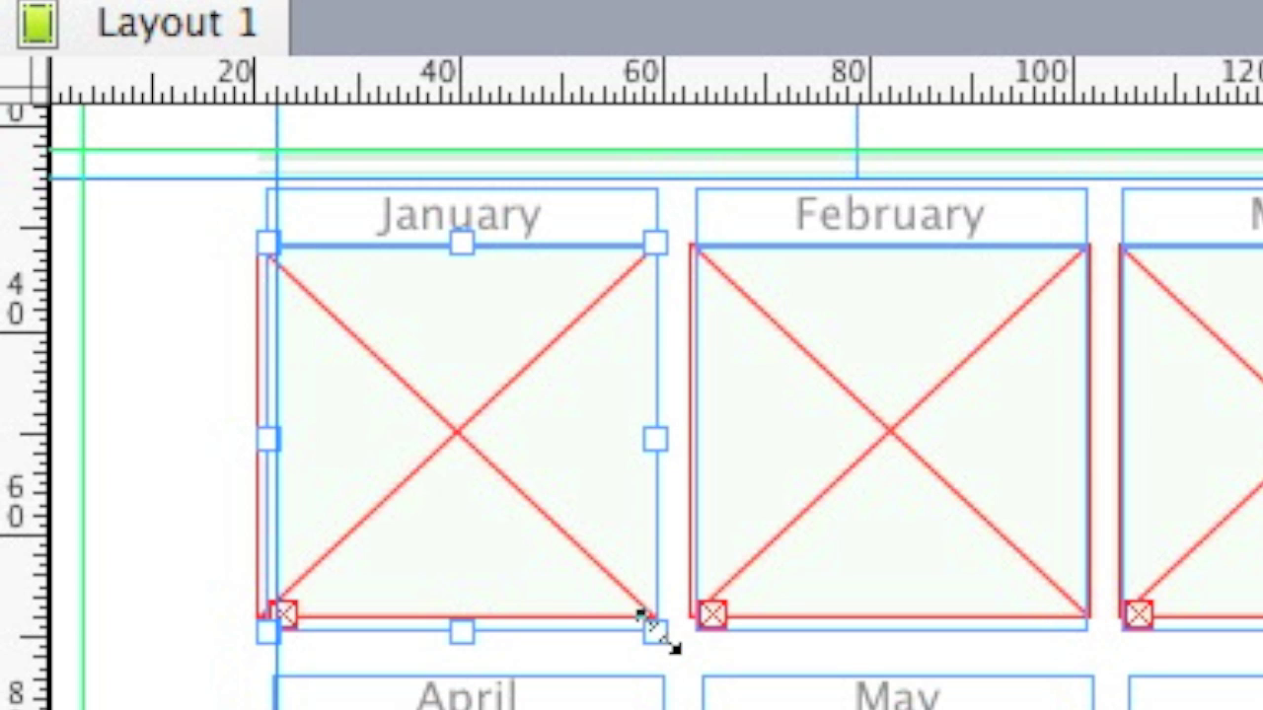
left_click_drag(657, 631, 684, 668)
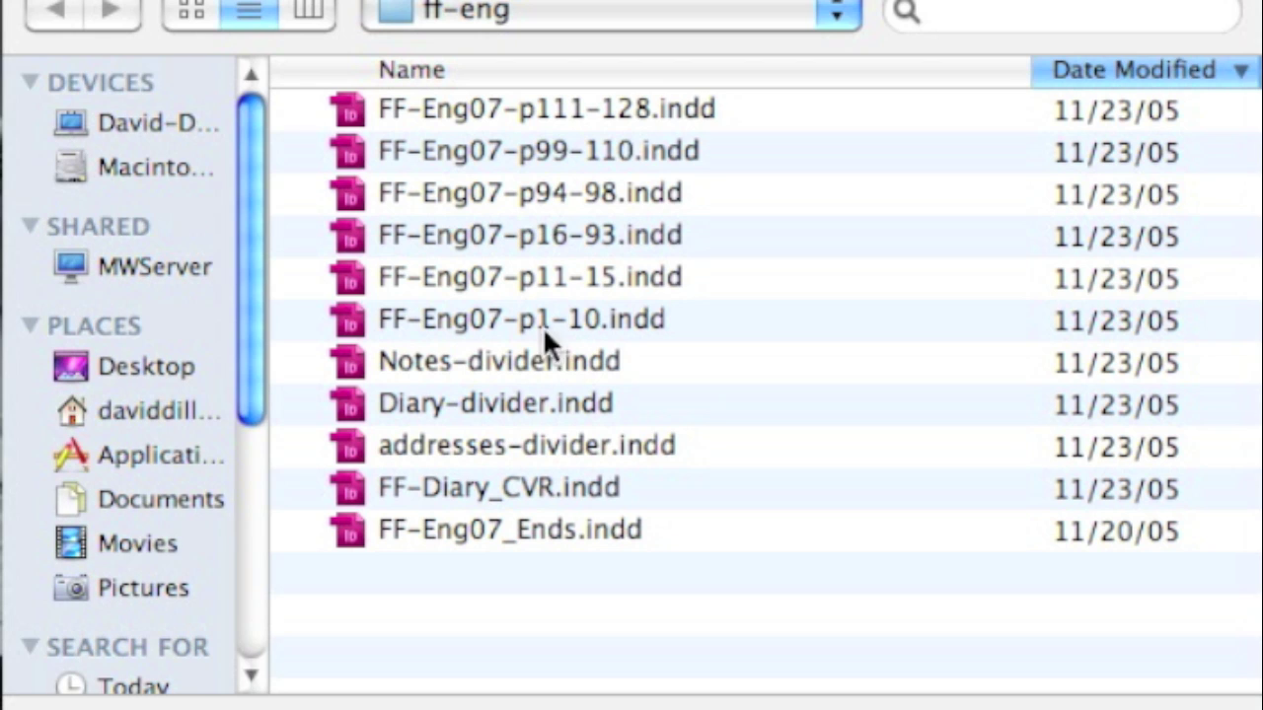
Reconvert FF-Eng07-p1-10.indd with Auto Adjust Tables turned on
left_click(666, 324)
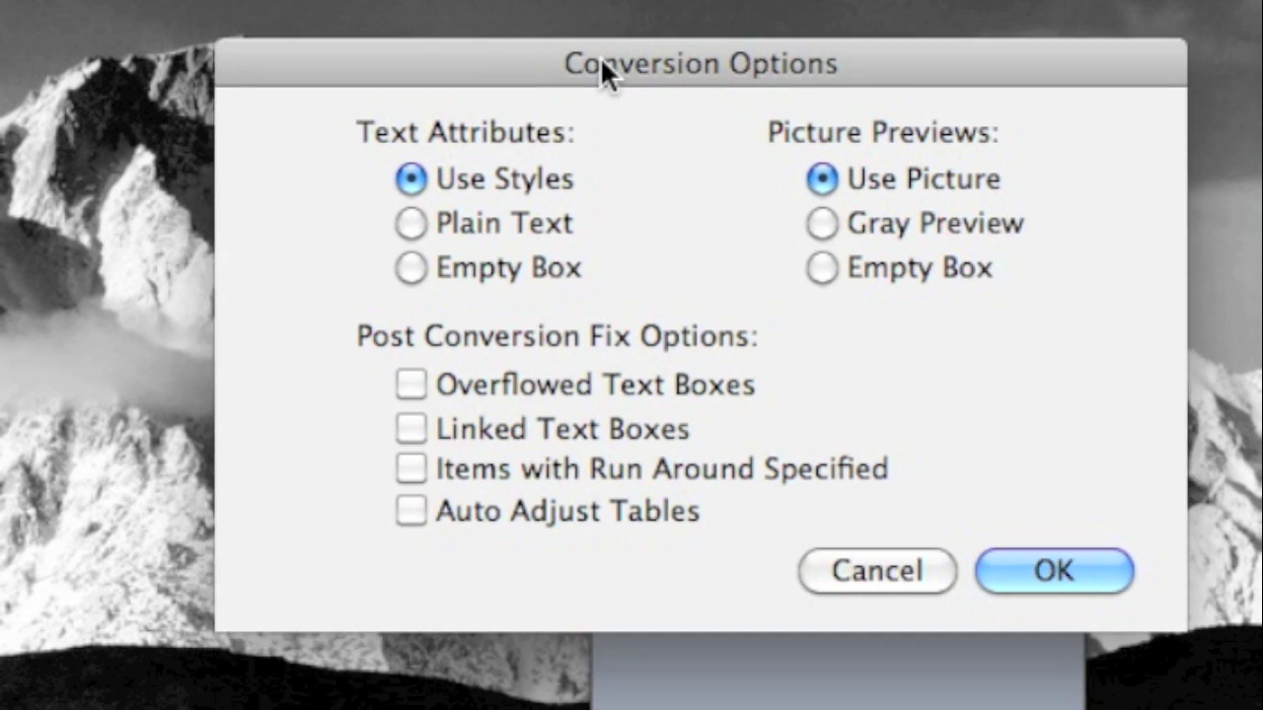
left_click_drag(600, 56, 570, 125)
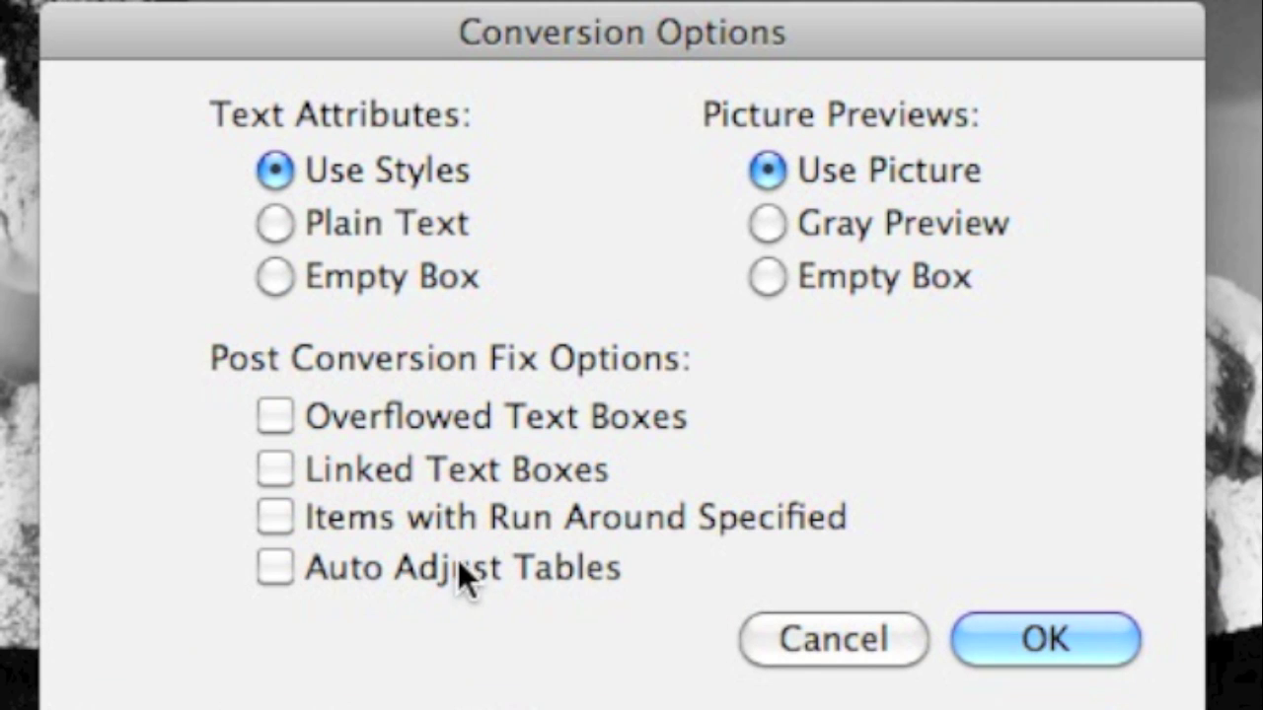
left_click(270, 570)
left_click(1055, 639)
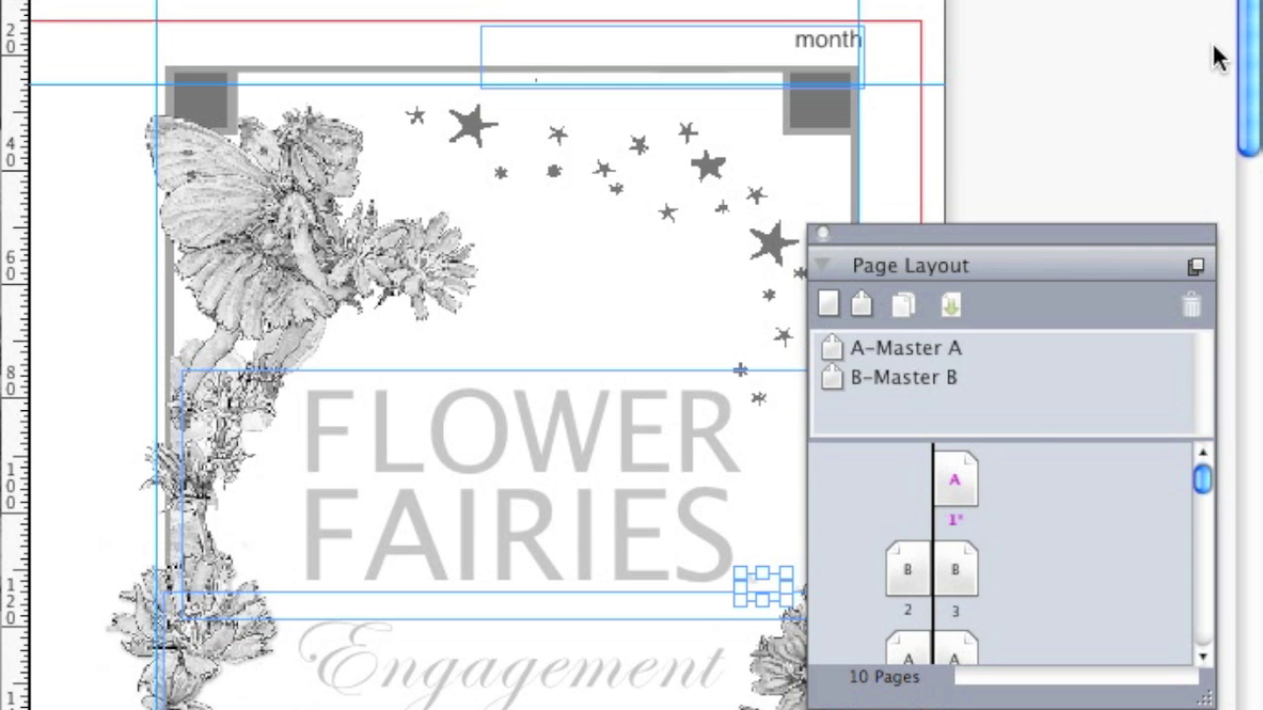
Resize the January calendar frame wider and shorter so its date grid rescales
left_click_drag(1248, 59, 1254, 691)
scroll(473, 355, "down", 10)
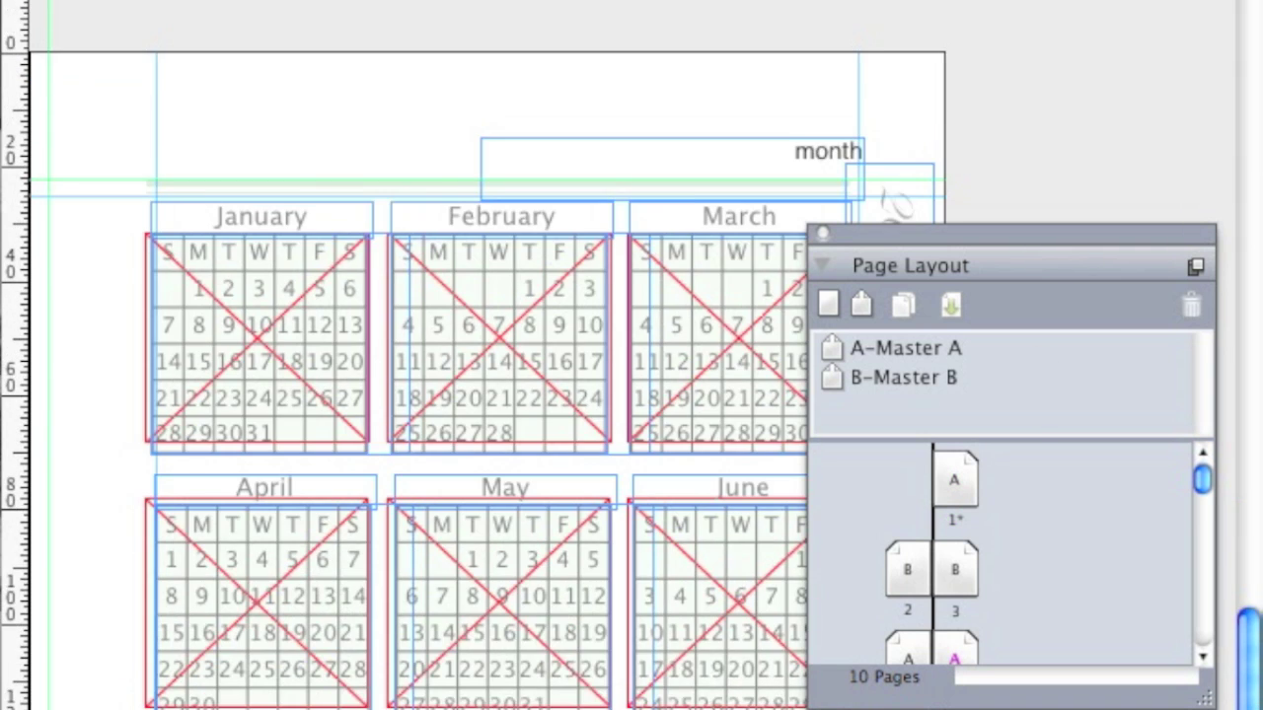
scroll(473, 356, "down", 5)
scroll(457, 330, "up", 1)
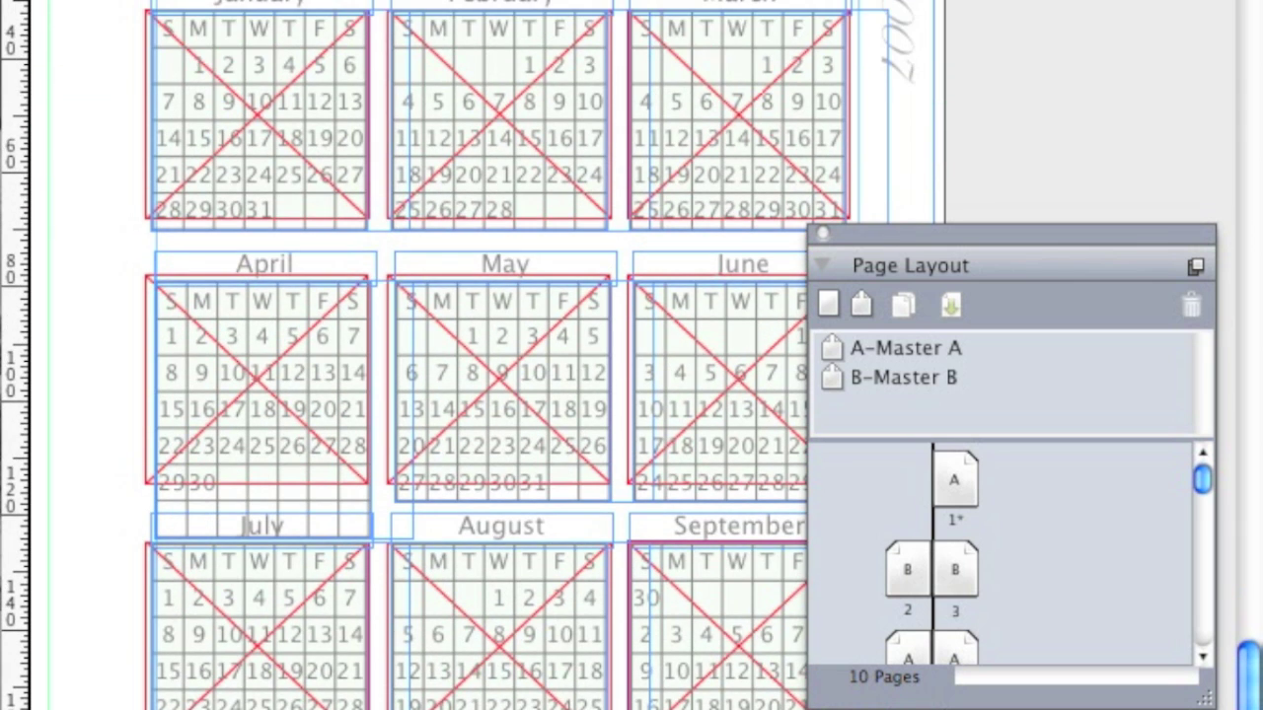
left_click(282, 87)
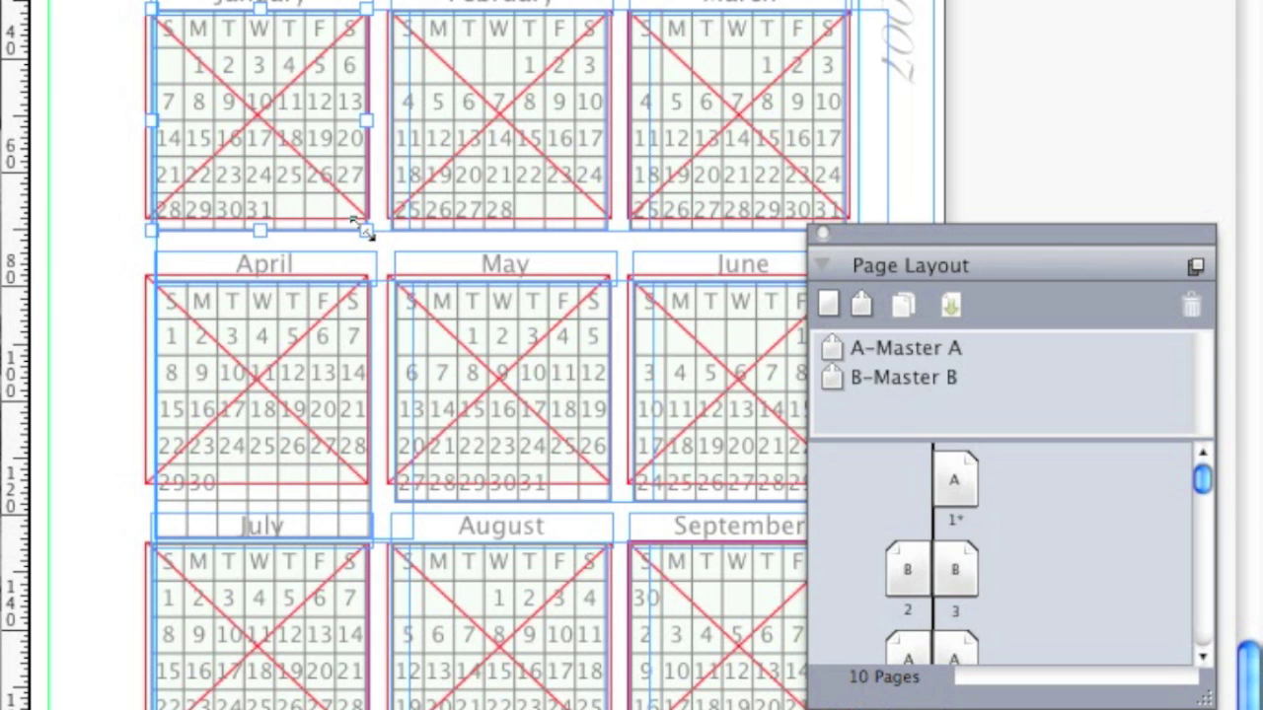
left_click_drag(365, 229, 381, 211)
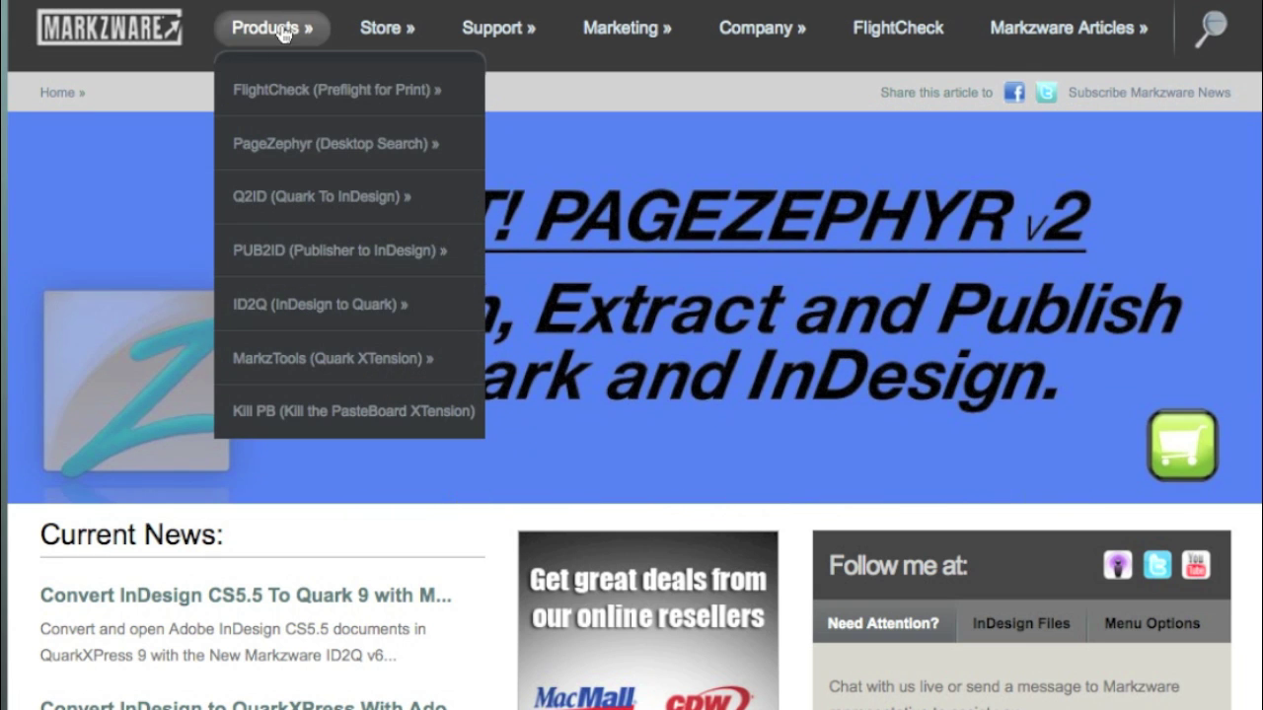
mouse_move(319, 304)
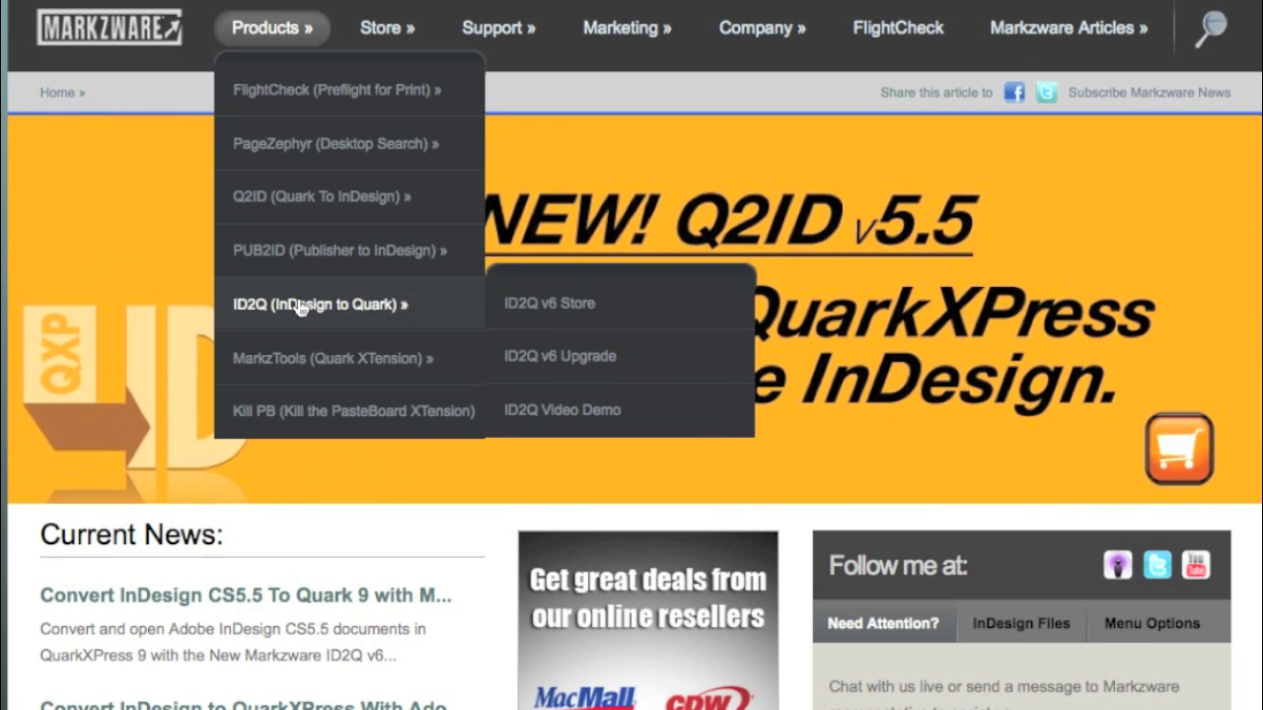
left_click(301, 308)
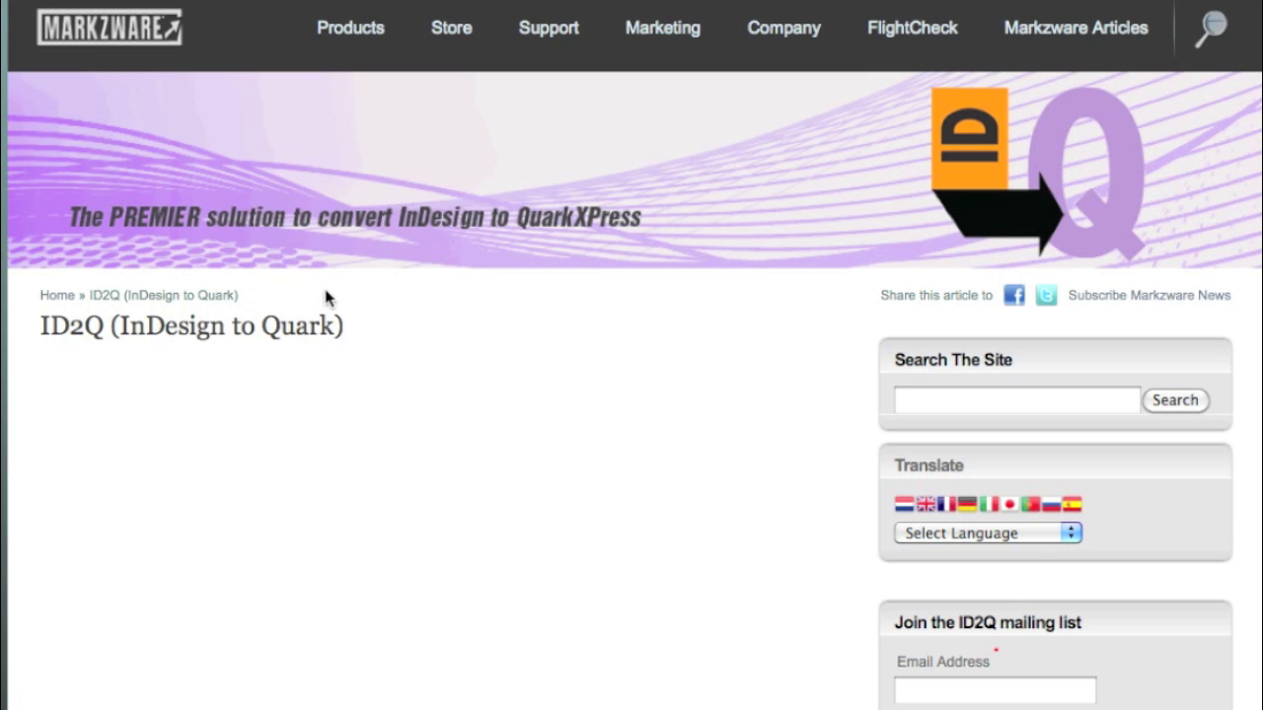
scroll(1113, 395, "down", 5)
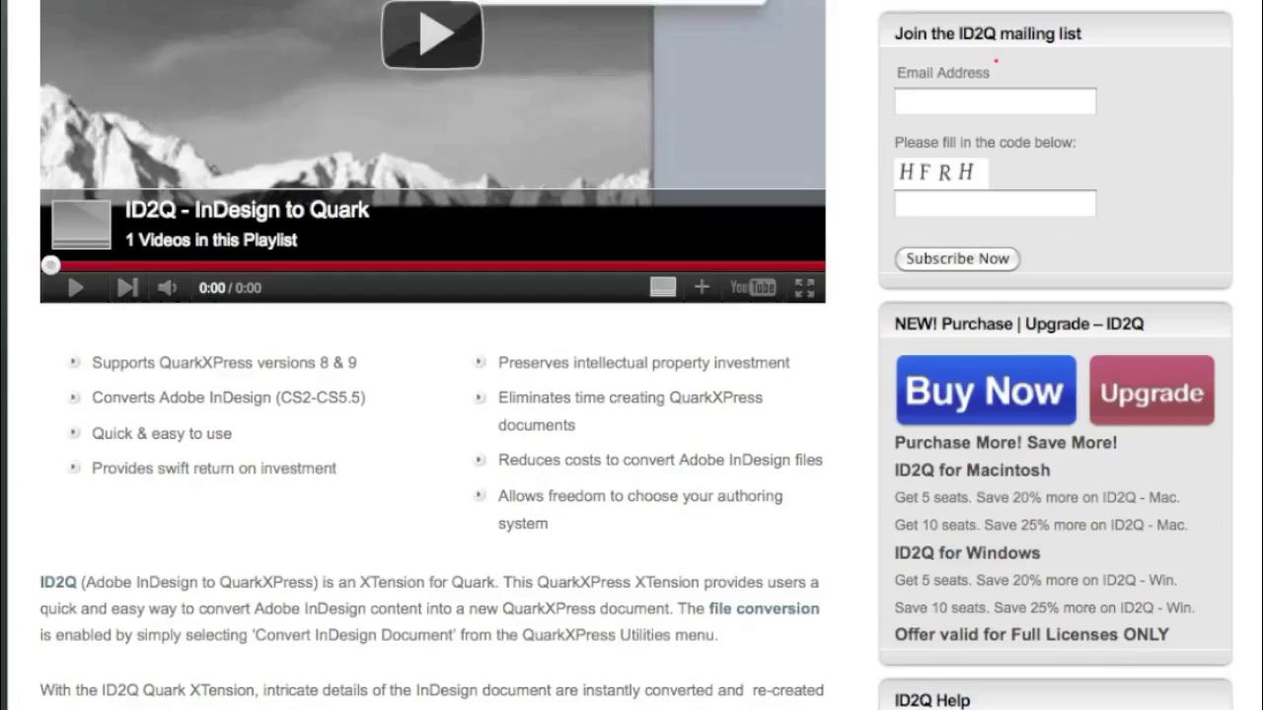
scroll(1114, 394, "down", 8)
scroll(1114, 394, "down", 2)
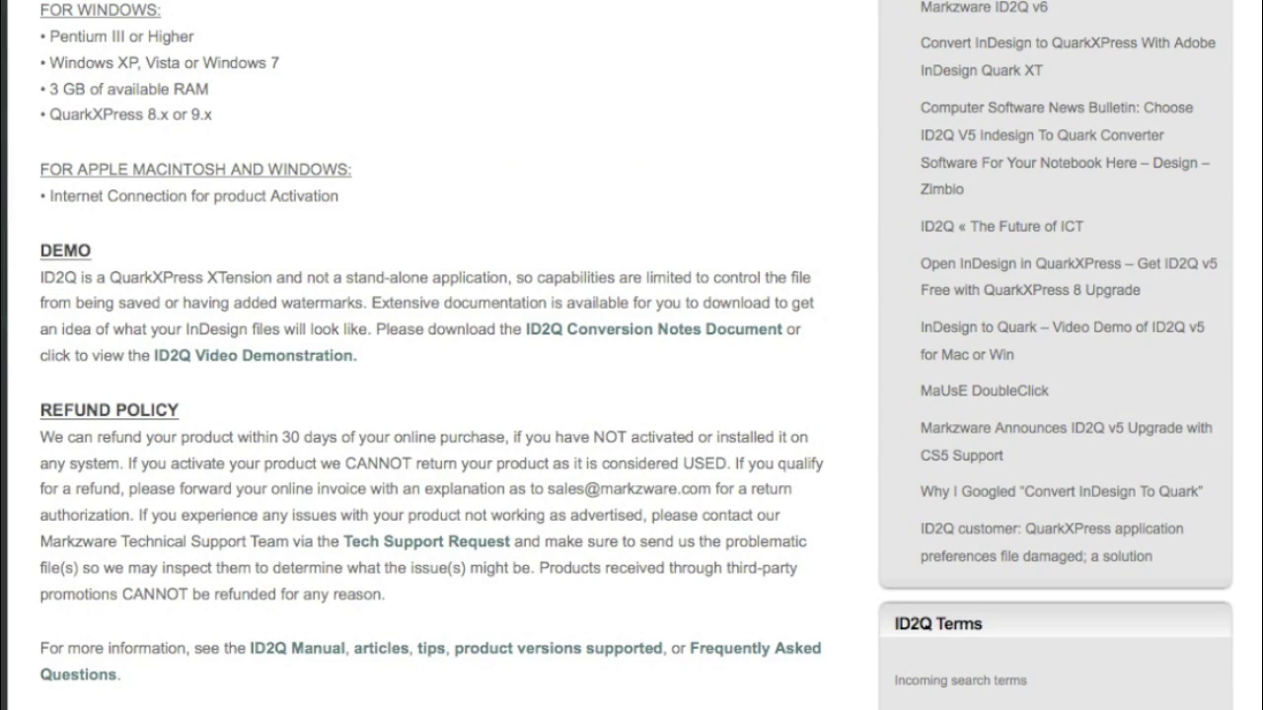
scroll(632, 356, "up", 10)
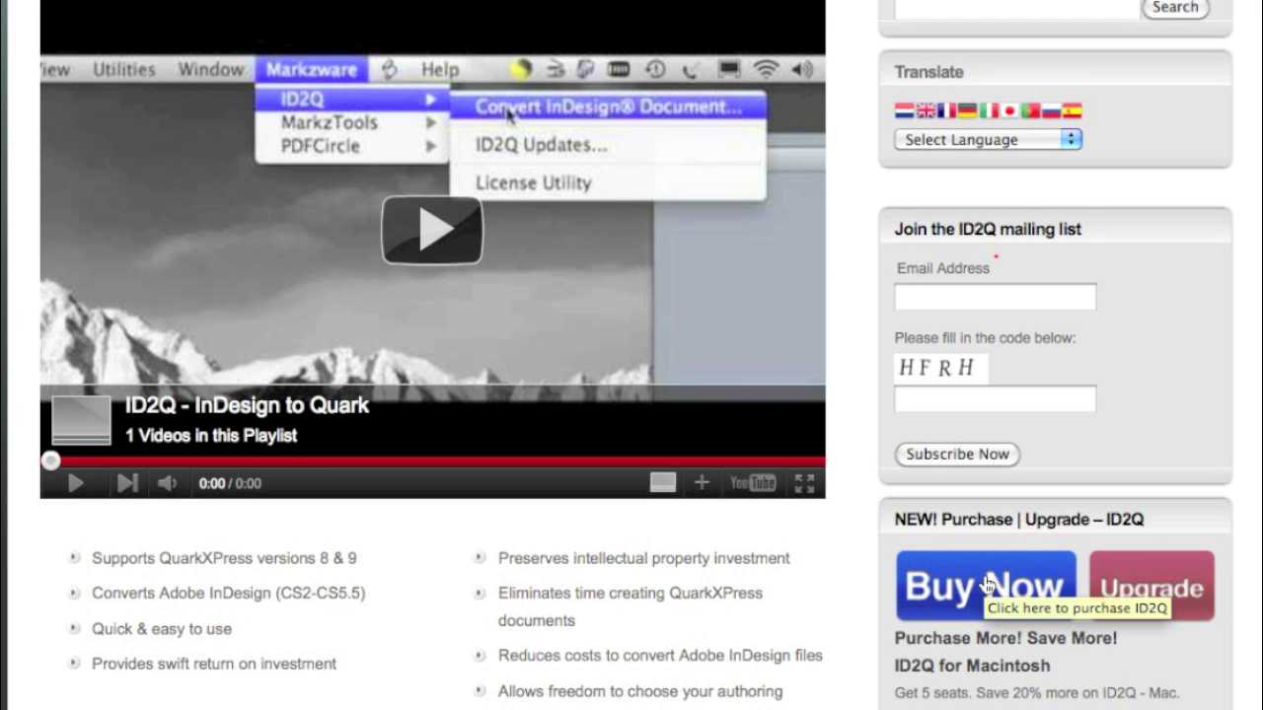
left_click(975, 586)
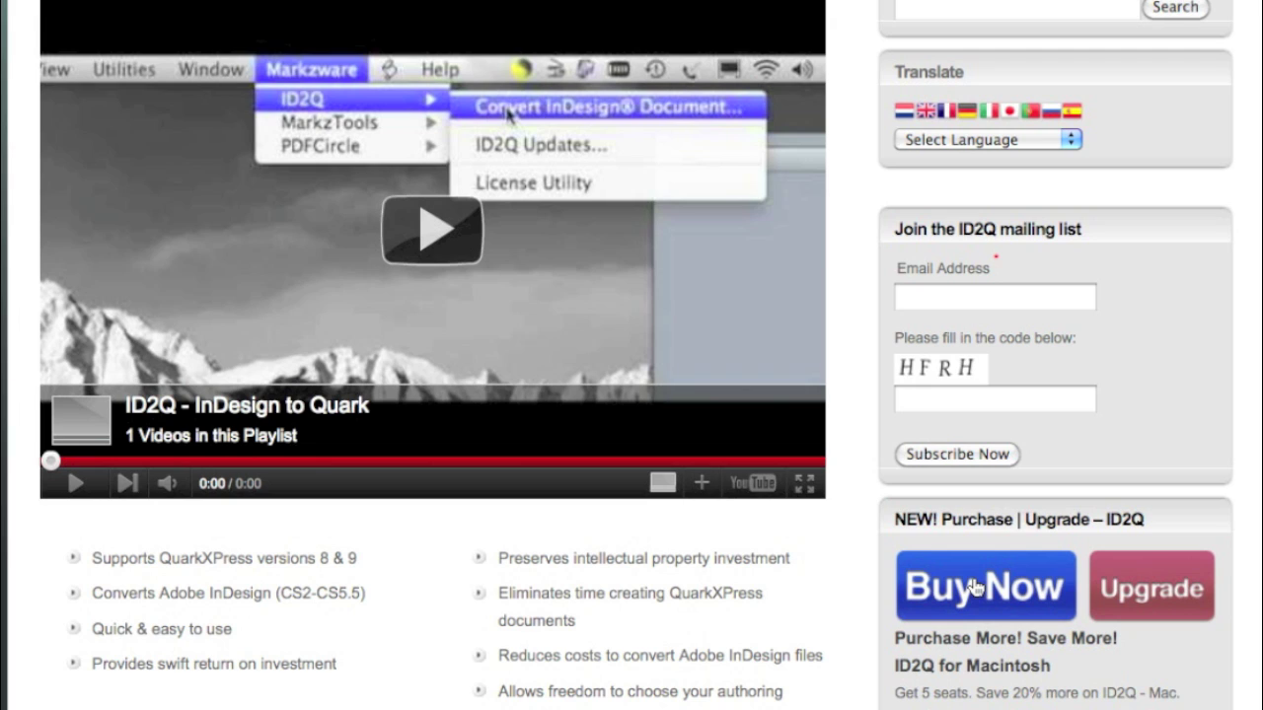